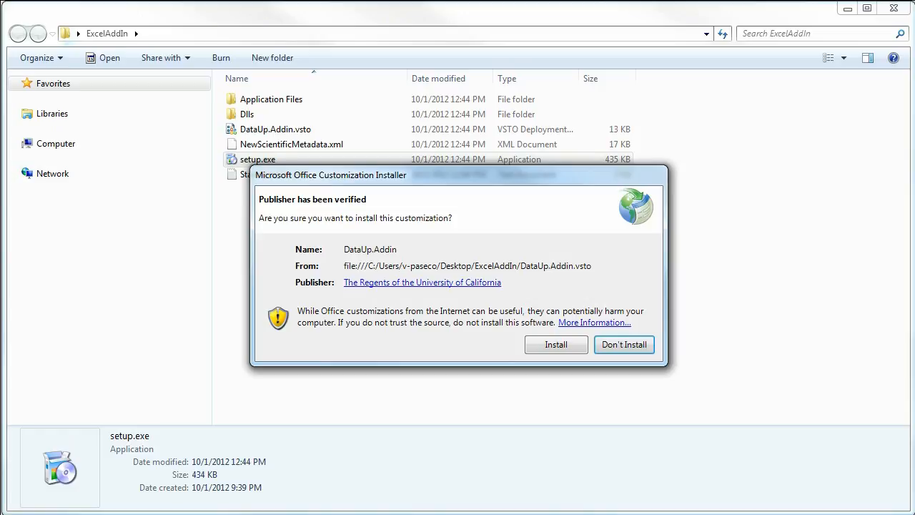
# Install the DataUp.Addin customization for Microsoft Office
pyautogui.click(557, 345)
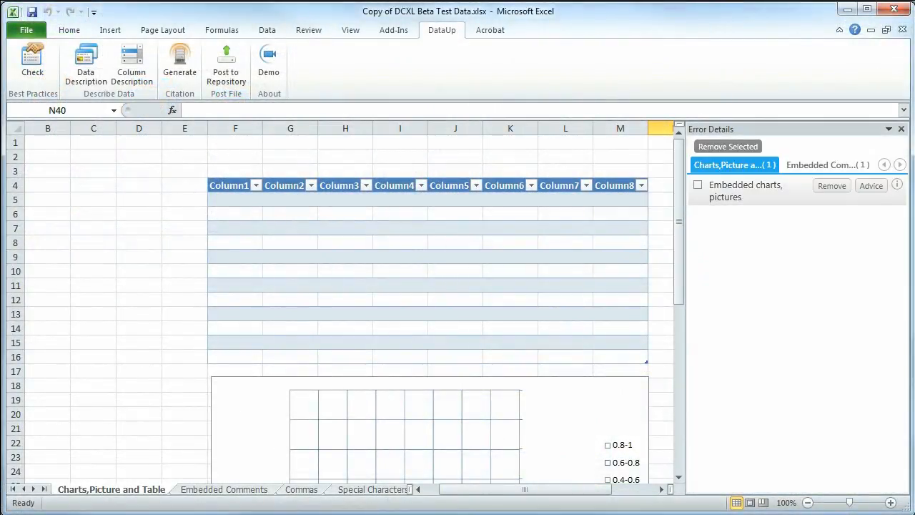
# Examine the best-practice error categories one by one, from Non-Contiguous data back to Embedded Comments
pyautogui.click(900, 164)
pyautogui.click(885, 164)
pyautogui.click(884, 164)
pyautogui.click(823, 166)
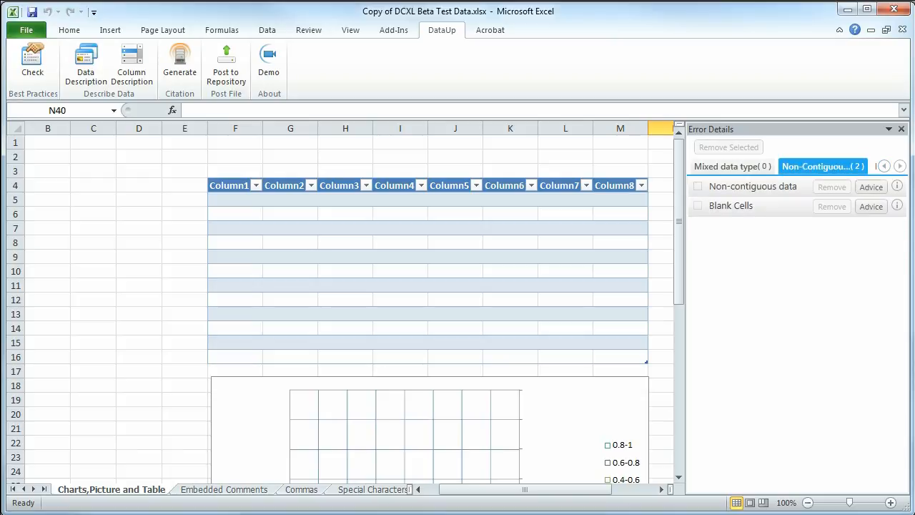
pyautogui.click(733, 165)
pyautogui.click(884, 165)
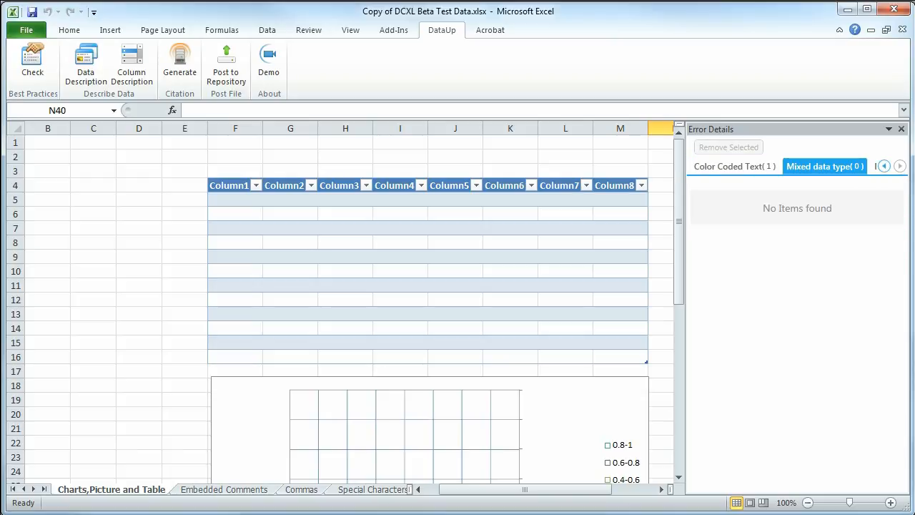
pyautogui.click(735, 166)
pyautogui.click(885, 165)
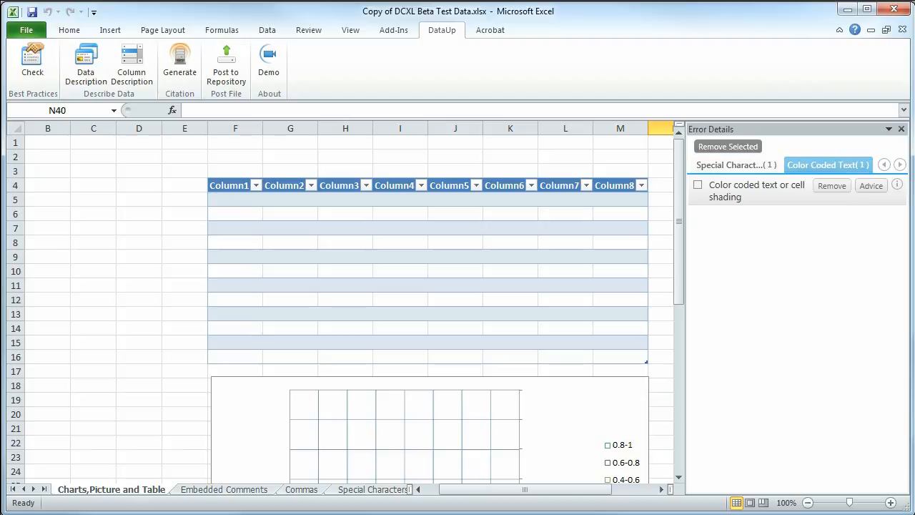
pyautogui.click(735, 166)
pyautogui.click(884, 165)
pyautogui.click(884, 165)
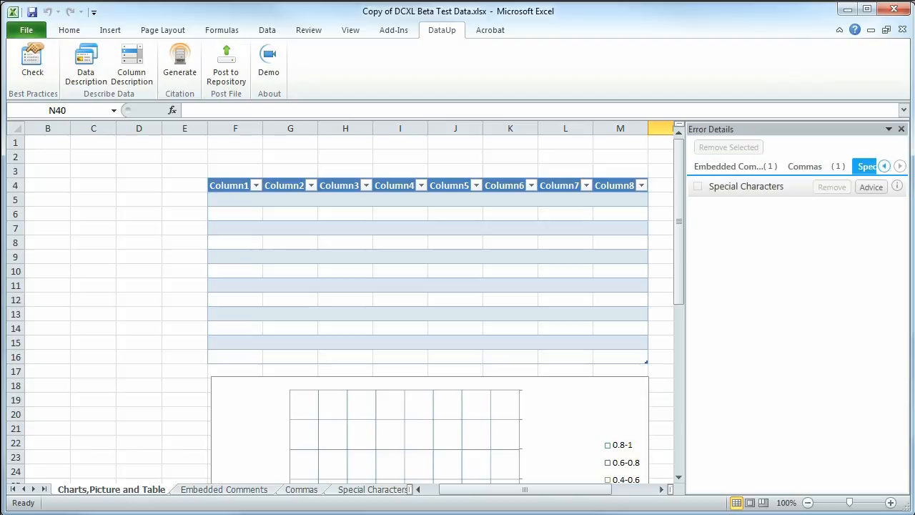
pyautogui.click(735, 166)
pyautogui.click(884, 165)
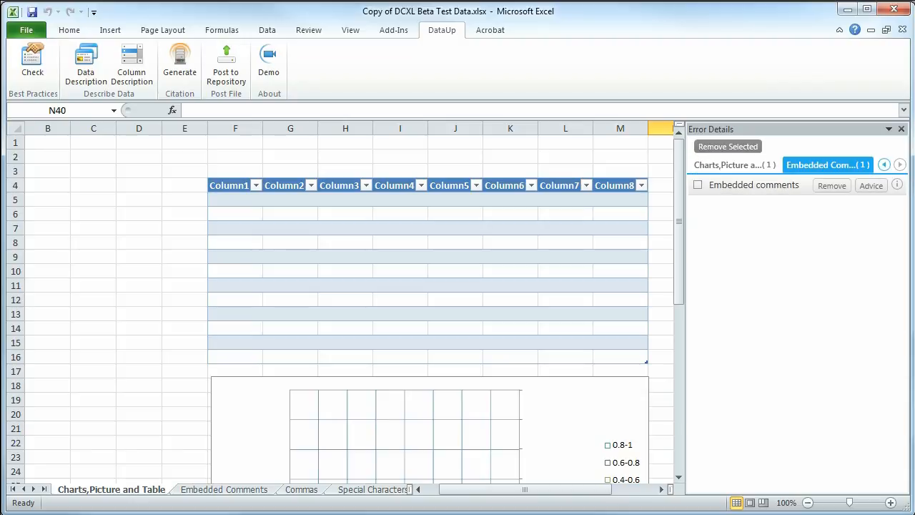
# Read the suggested remedy and extra information for the embedded charts and pictures issue
pyautogui.click(735, 166)
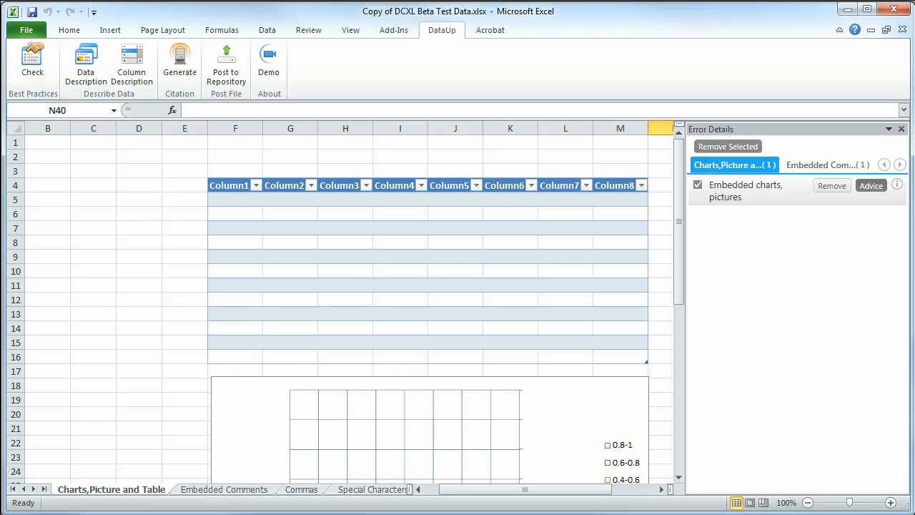
pyautogui.click(870, 185)
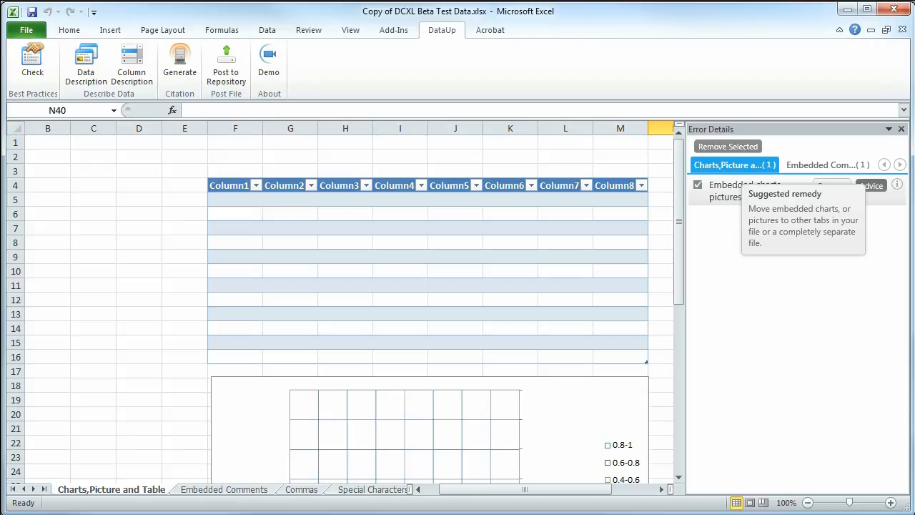
pyautogui.moveTo(897, 184)
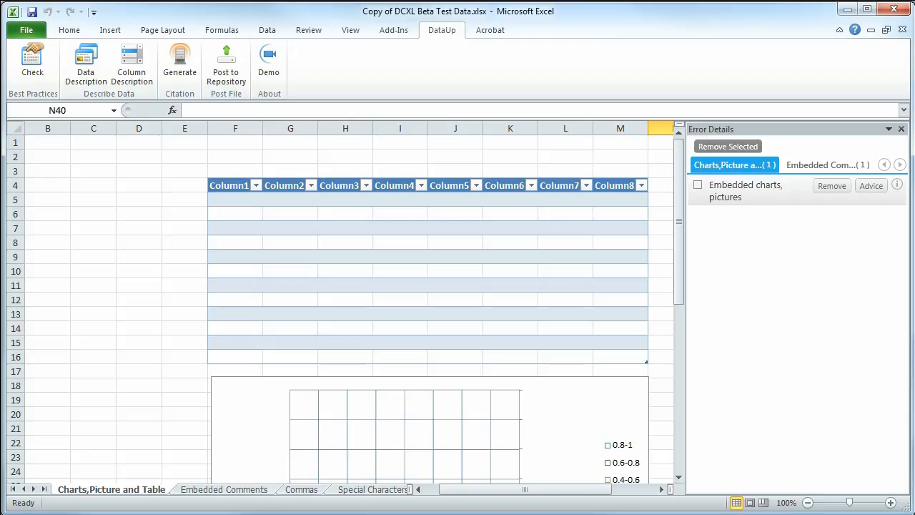
# Review the errors listed under Embedded Comments, Special Characters and Color Coded Text
pyautogui.click(828, 165)
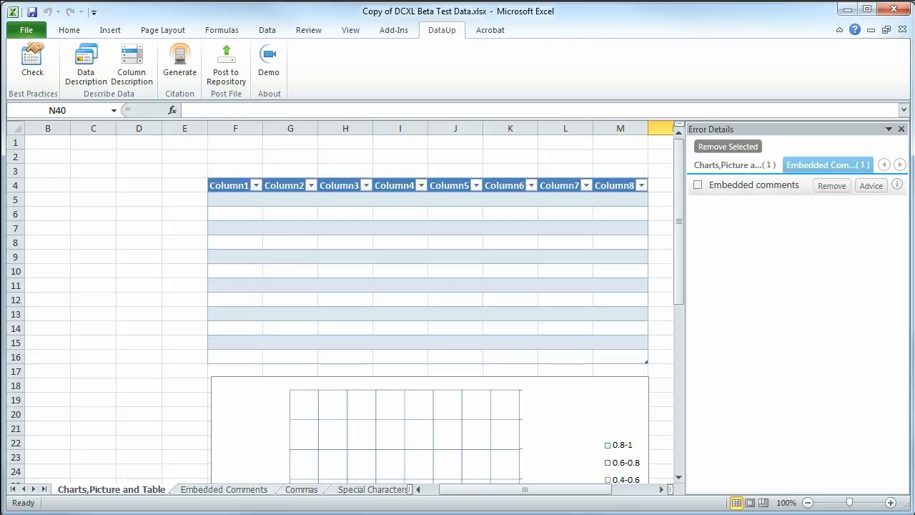
pyautogui.click(900, 164)
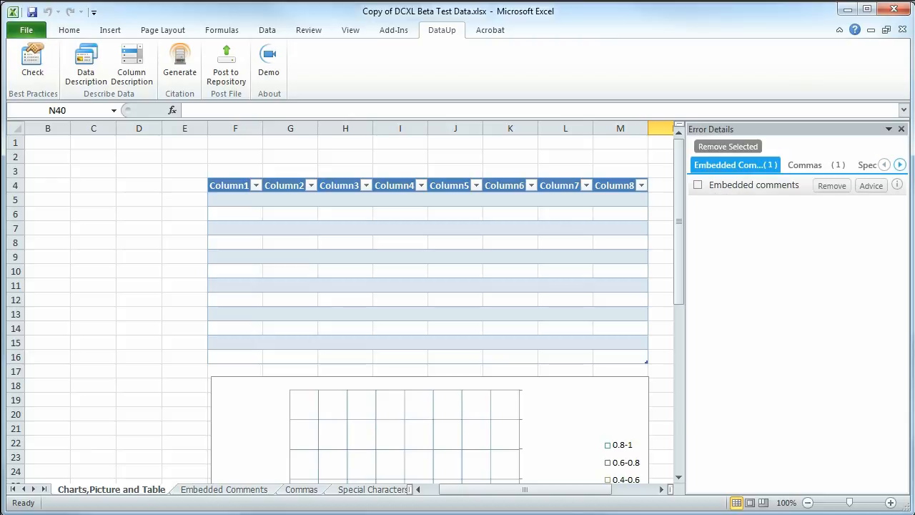
pyautogui.click(900, 165)
pyautogui.click(804, 166)
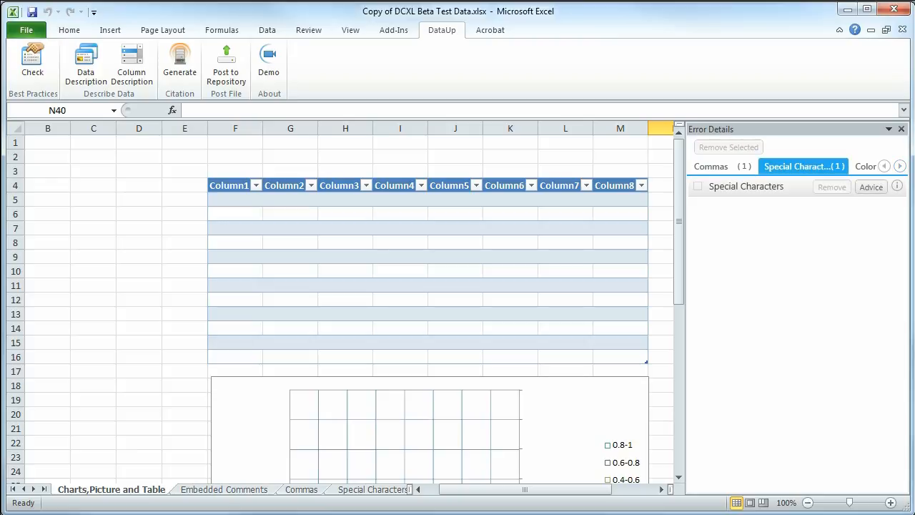
pyautogui.click(899, 166)
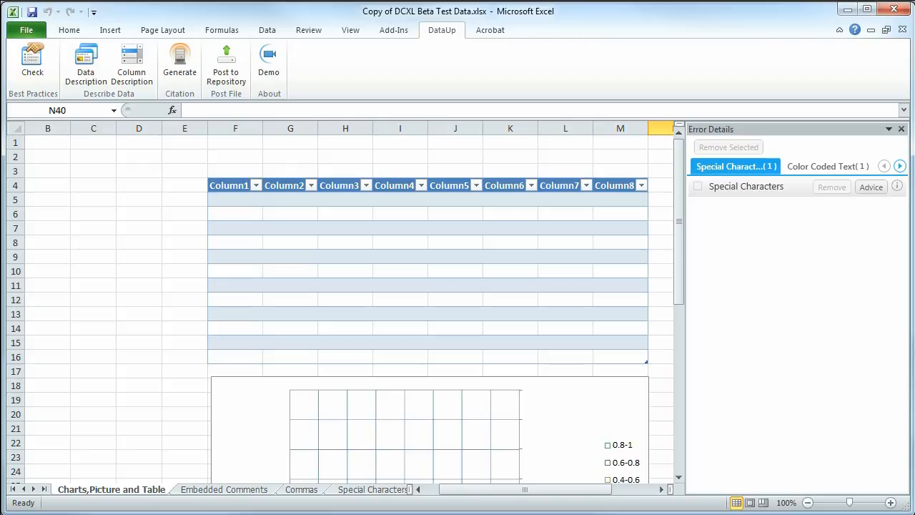
pyautogui.click(828, 166)
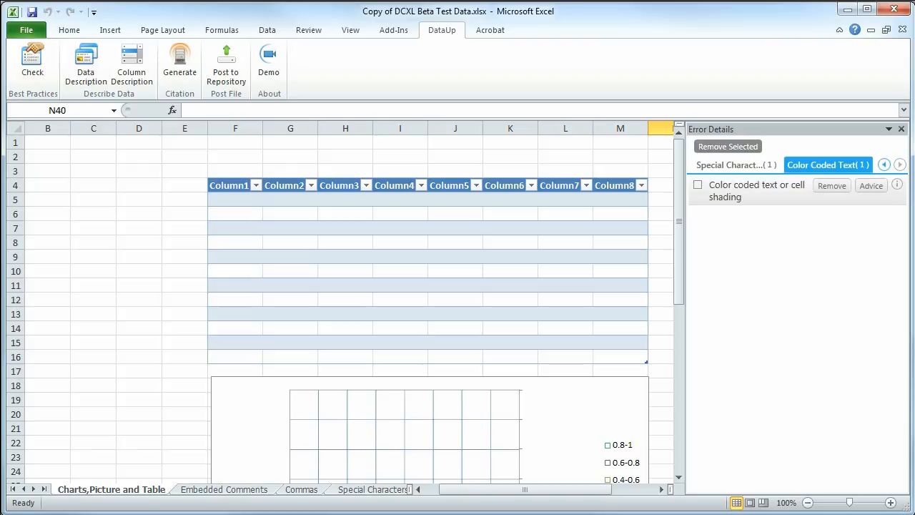
pyautogui.click(900, 165)
pyautogui.click(899, 164)
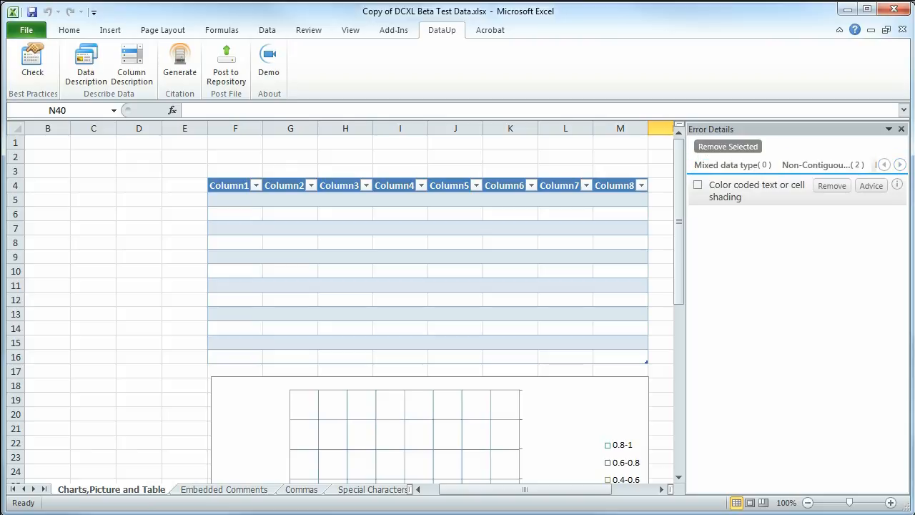
# Inspect the Non-contiguous data and Blank Cells issues in the Non-Contiguous error category
pyautogui.click(823, 165)
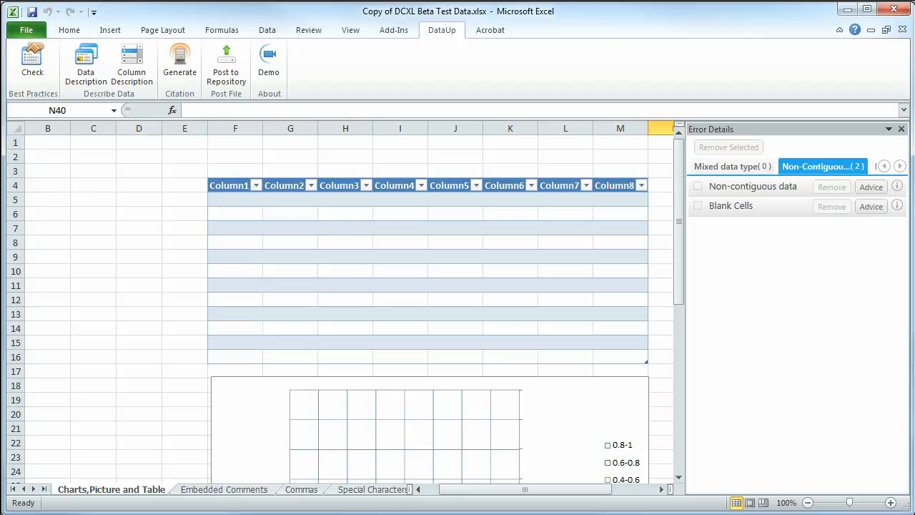
pyautogui.click(753, 187)
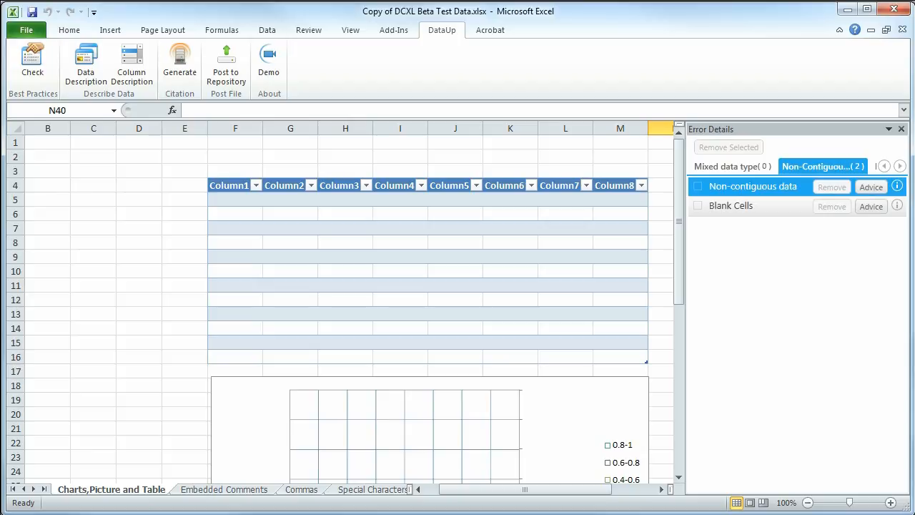
pyautogui.click(753, 206)
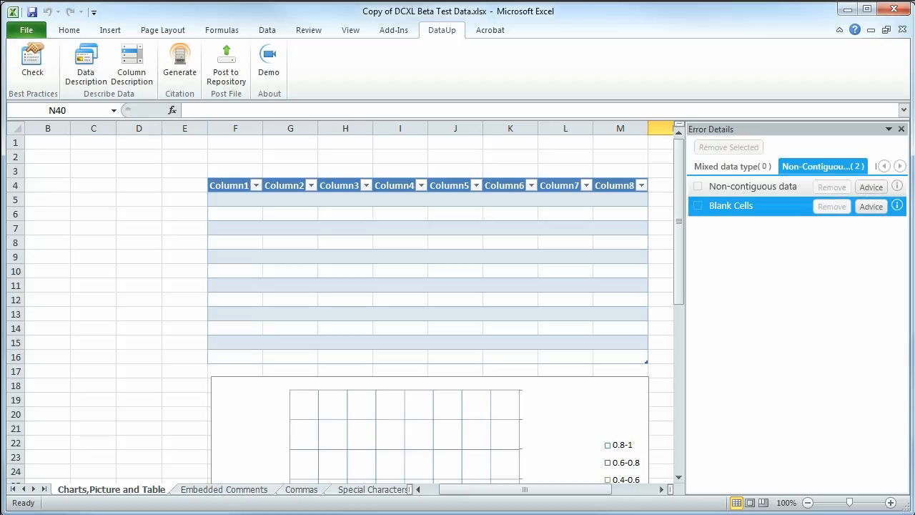
pyautogui.click(753, 187)
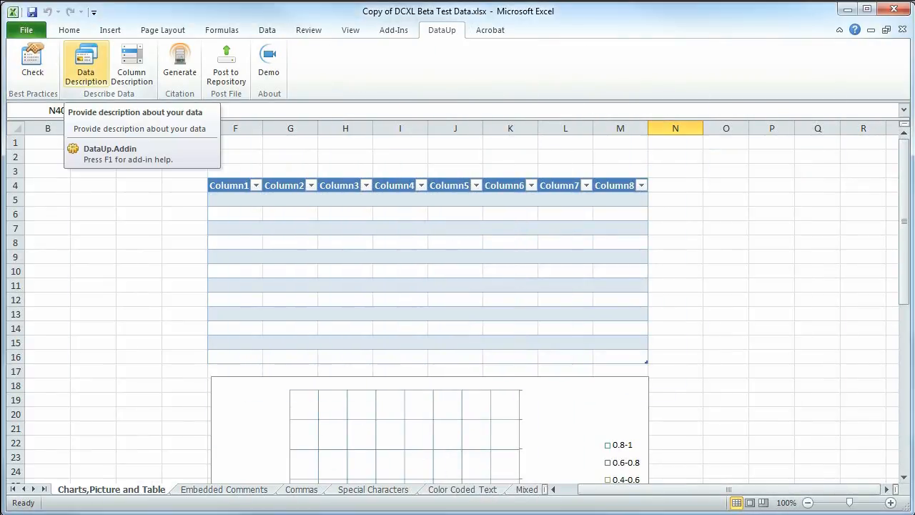
# Start the data description metadata with the dataset title "My Test Data" and the creator's first name, last name and email
pyautogui.click(85, 63)
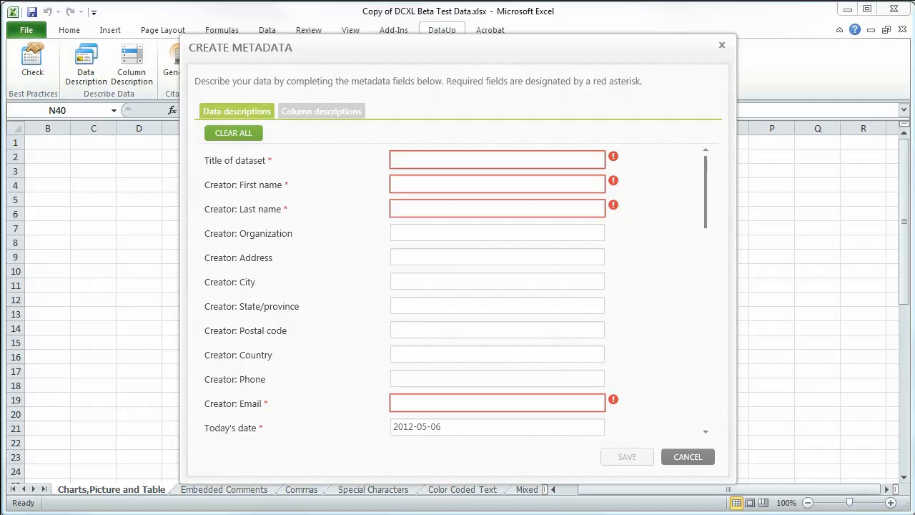
pyautogui.write('My Tes')
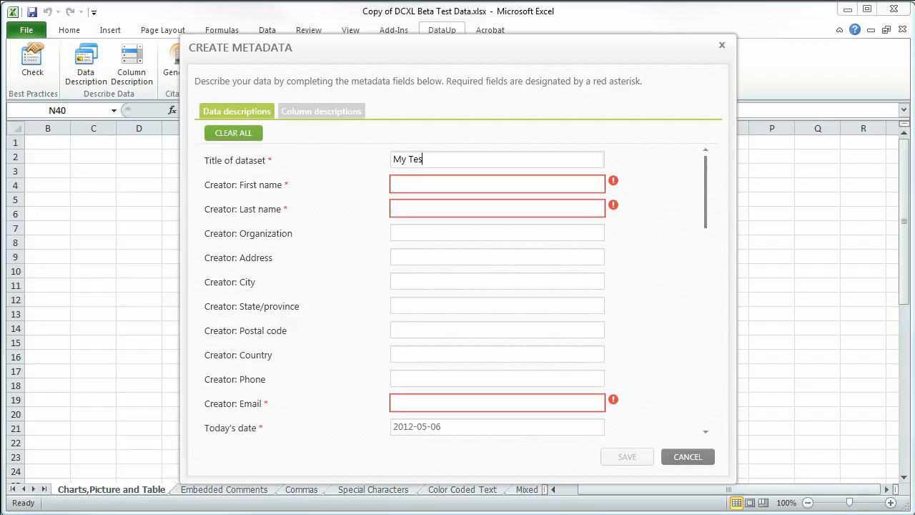
pyautogui.write('Ge')
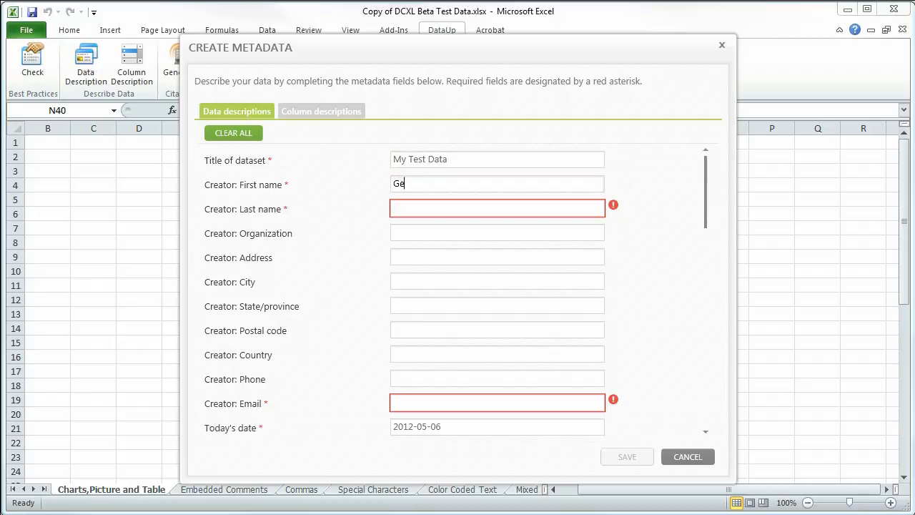
pyautogui.write('Researcher')
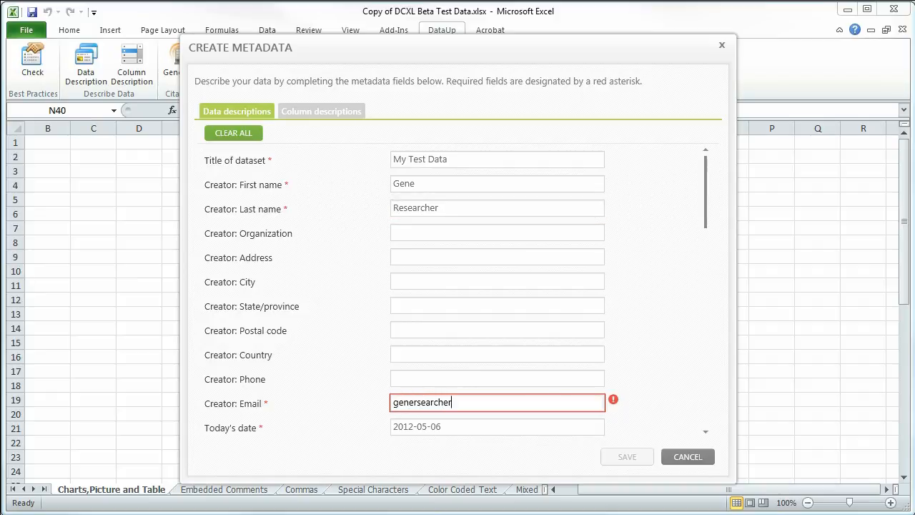
pyautogui.write('com')
pyautogui.press('Tab')
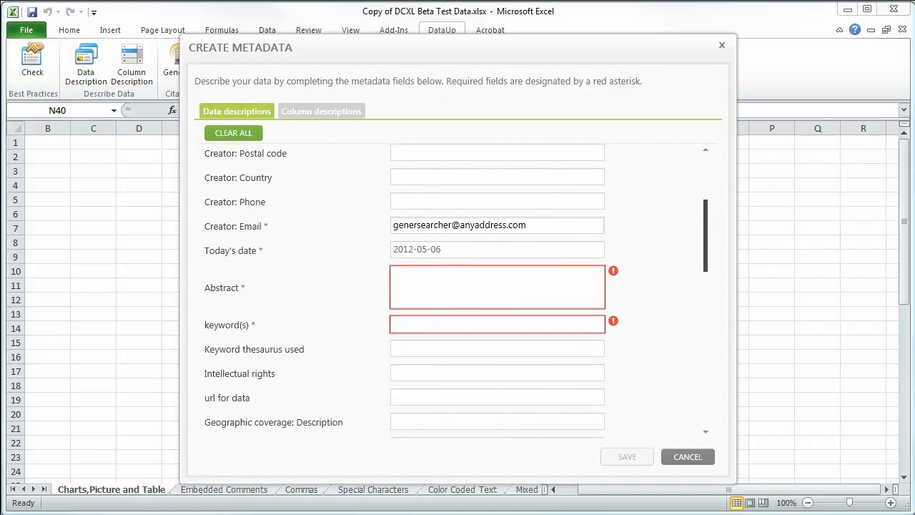
# Enter "Abstract goes here" as the abstract and "test data, test" as keywords, and review the remaining metadata fields
pyautogui.write('Abstract goes here')
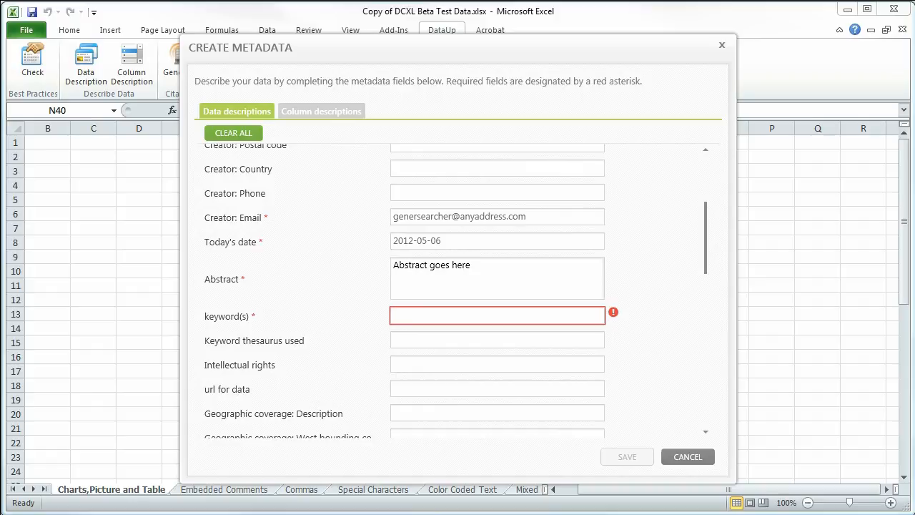
pyautogui.press('Tab')
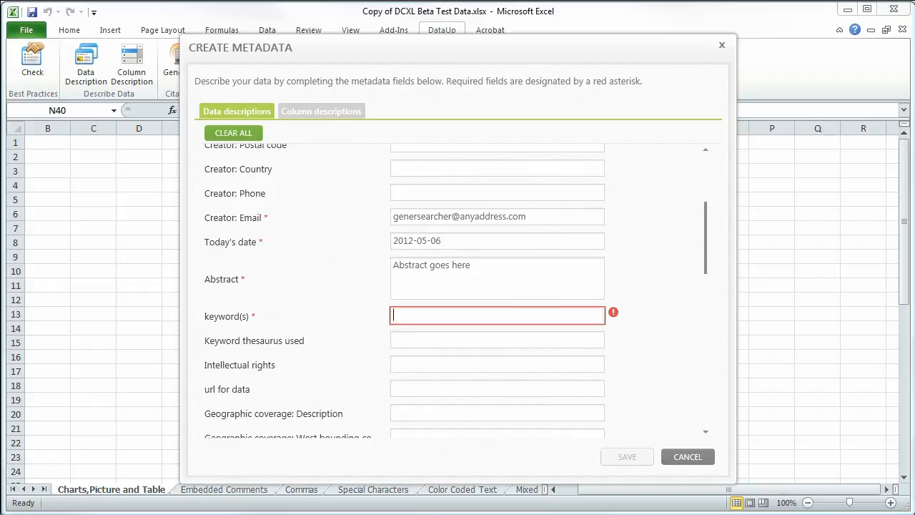
pyautogui.write('test data, test')
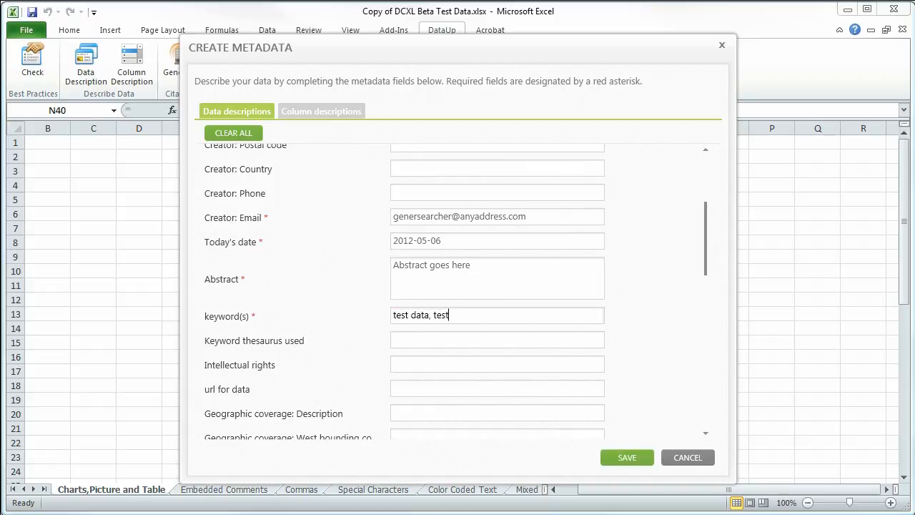
pyautogui.scroll(-10, 457, 286)
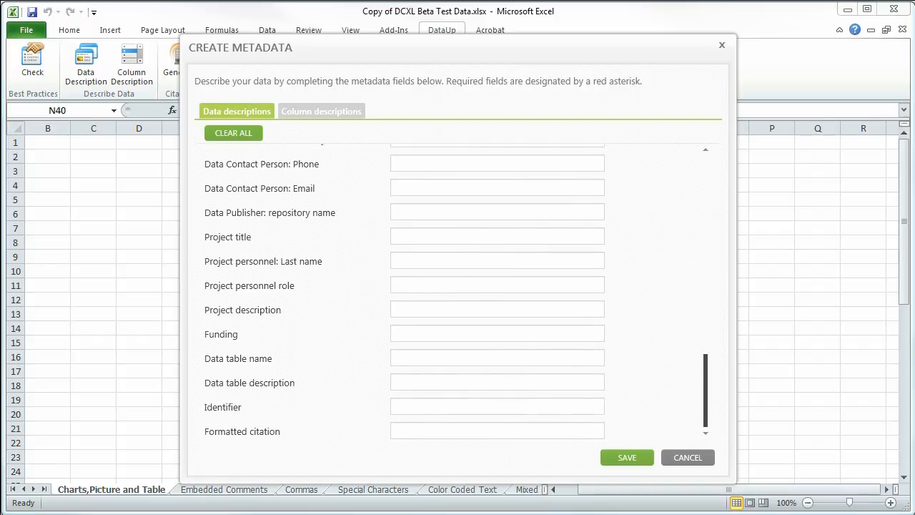
# Fill the column descriptions from the table's cell range $F$4:$M$16
pyautogui.click(321, 111)
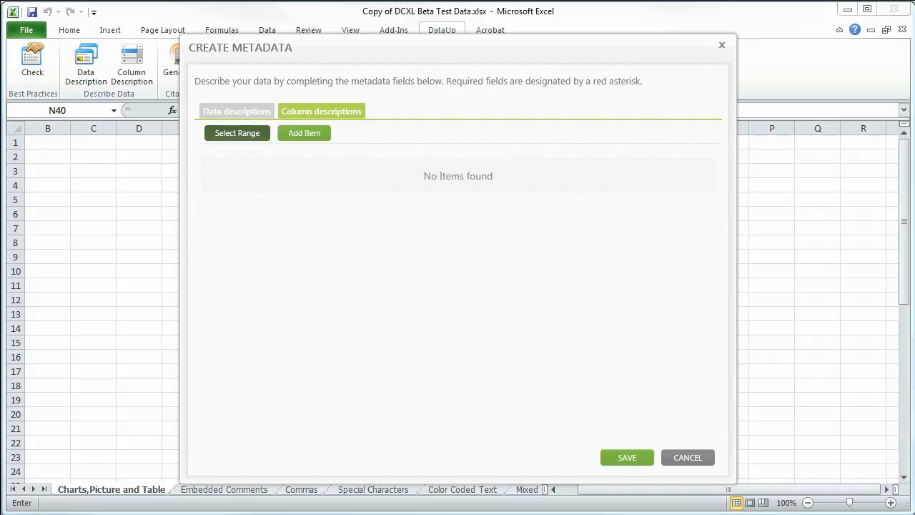
pyautogui.click(238, 133)
pyautogui.moveTo(429, 48); pyautogui.dragTo(714, 487)
pyautogui.moveTo(214, 185); pyautogui.dragTo(647, 363)
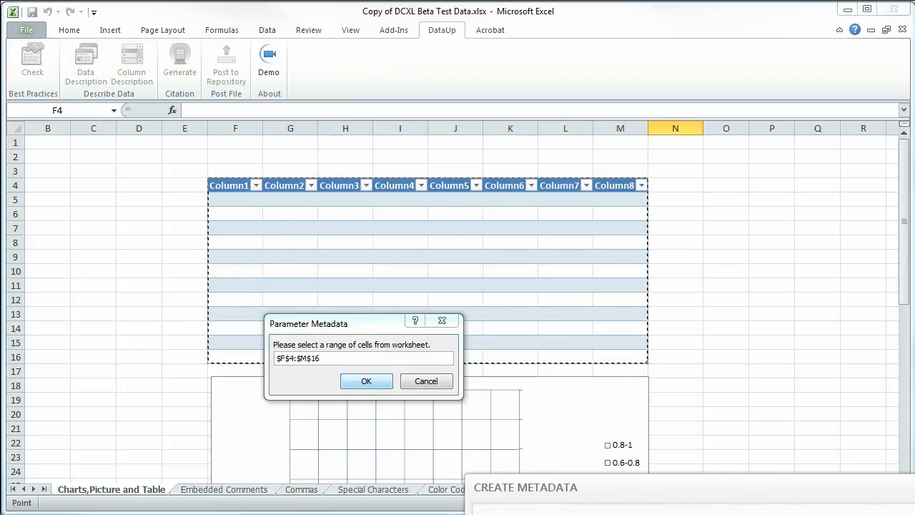
pyautogui.press('Return')
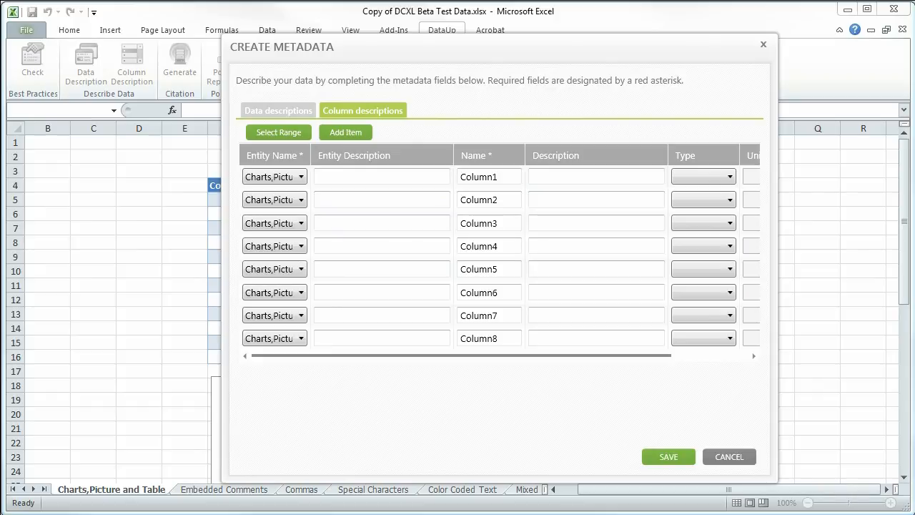
# Examine the entity names available for the Column1 and Column2 descriptions
pyautogui.click(301, 176)
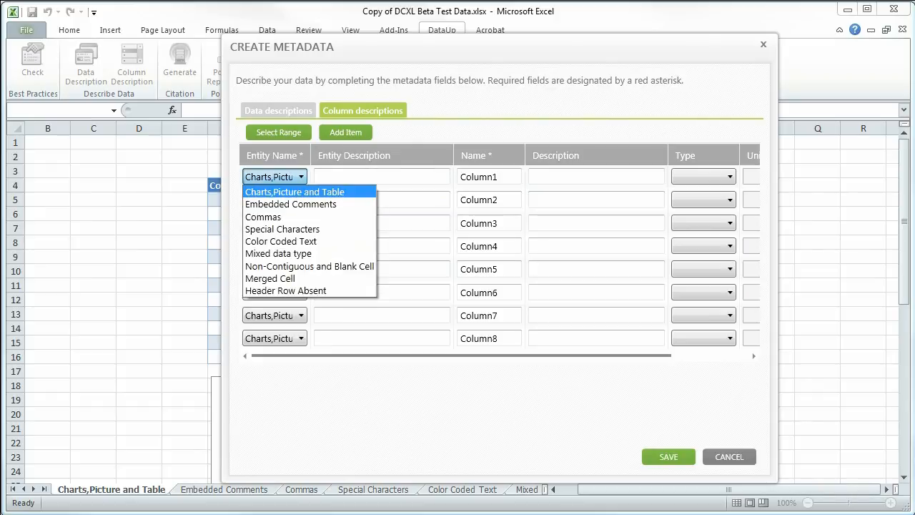
pyautogui.click(301, 177)
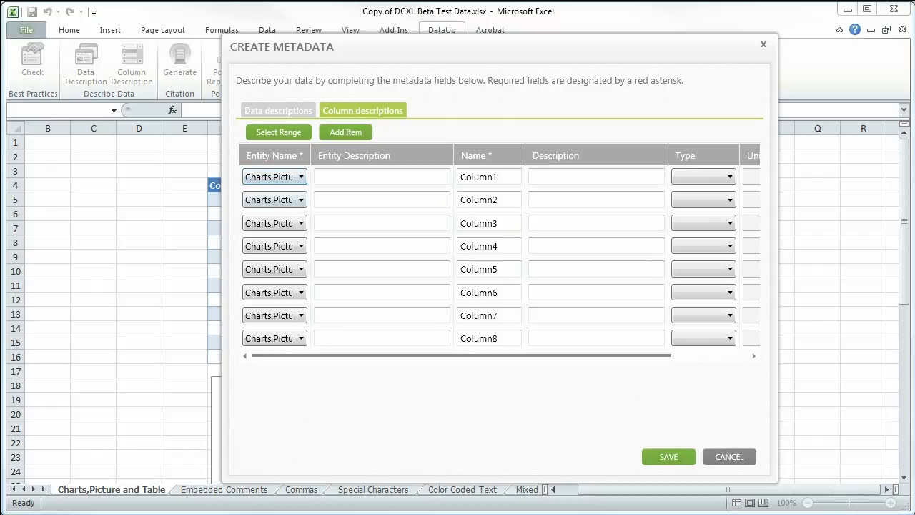
pyautogui.click(301, 200)
pyautogui.click(301, 201)
pyautogui.moveTo(307, 47)
pyautogui.mouseDown()
pyautogui.moveTo(346, 54)
pyautogui.moveTo(327, 31)
pyautogui.moveTo(301, 31)
pyautogui.mouseUp()
pyautogui.moveTo(508, 339)
pyautogui.mouseDown()
pyautogui.moveTo(585, 339)
pyautogui.moveTo(509, 339)
pyautogui.mouseUp()
pyautogui.click(275, 160)
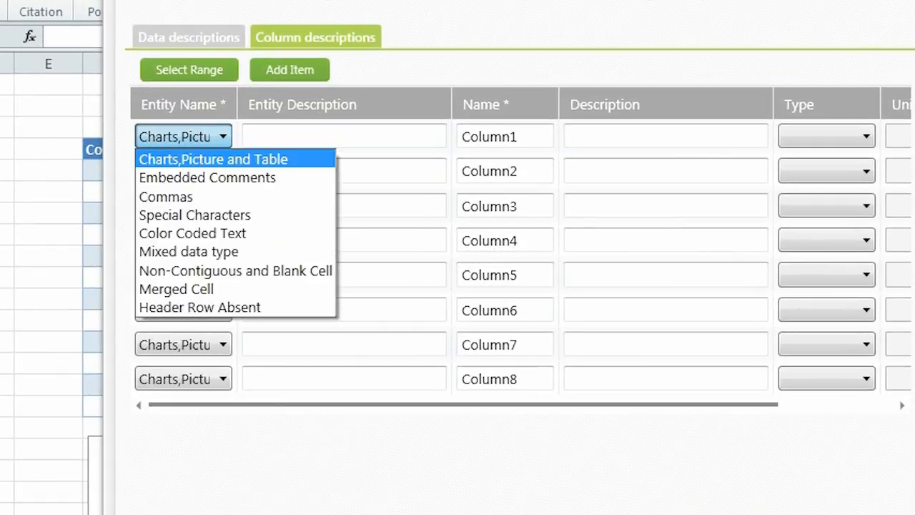
pyautogui.press('Escape')
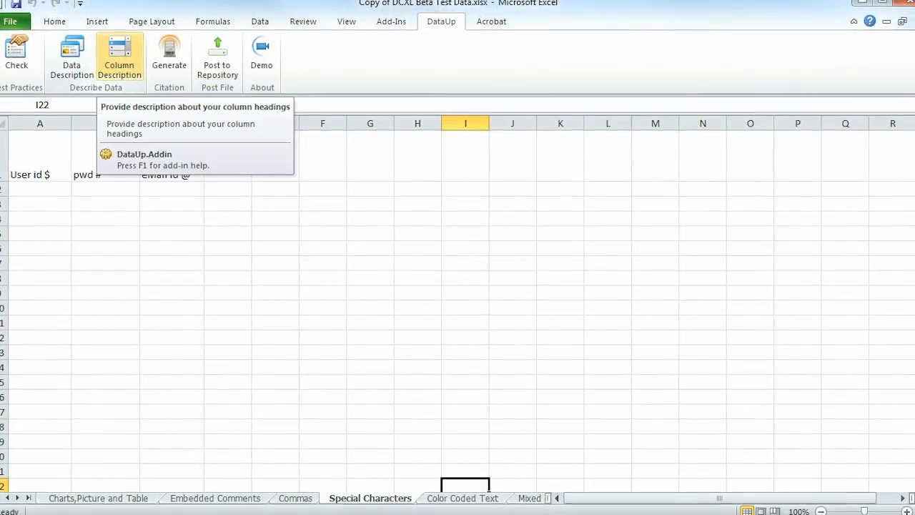
# Add column descriptions from the cell range $A$1:$C$4 on the Special Characters sheet
pyautogui.click(119, 57)
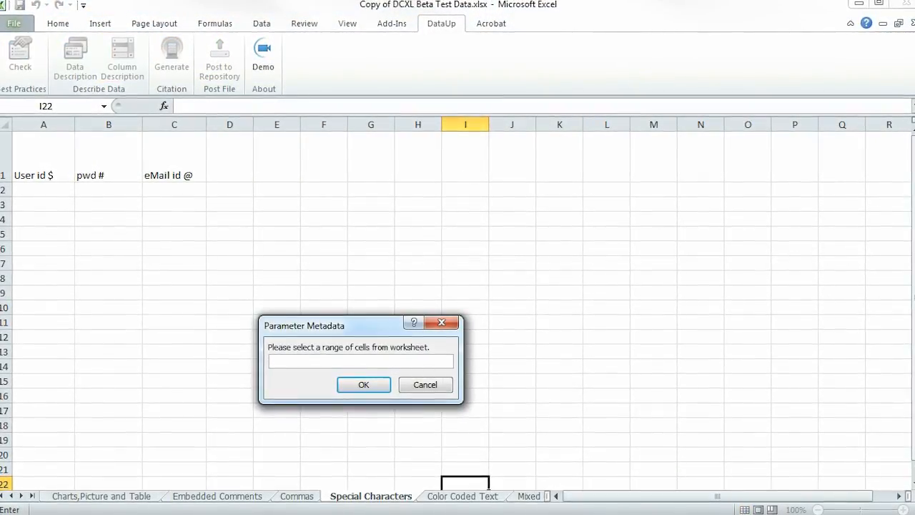
pyautogui.click(43, 161)
pyautogui.moveTo(43, 161); pyautogui.dragTo(206, 220)
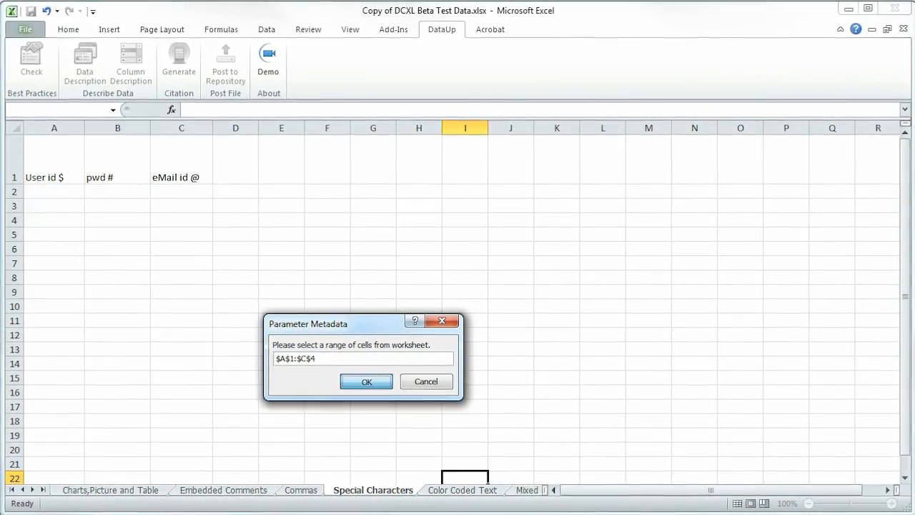
pyautogui.click(366, 381)
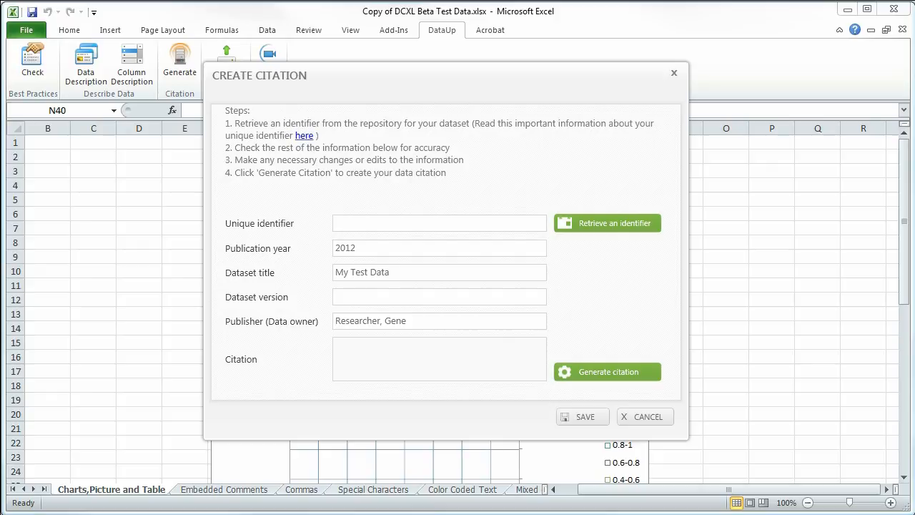
# Retrieve a unique identifier for the citation from the repository, accepting its user agreement, and set the dataset version to 1.1.1
pyautogui.click(608, 223)
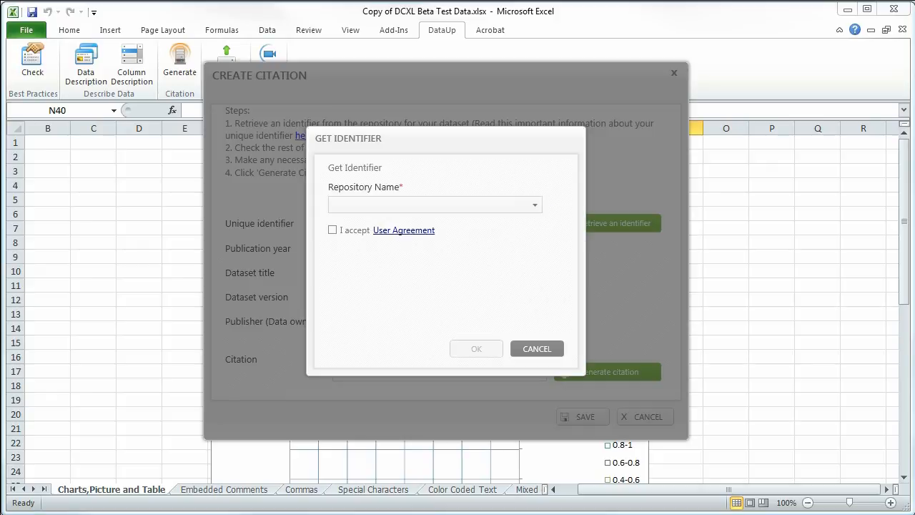
pyautogui.click(535, 205)
pyautogui.click(351, 223)
pyautogui.click(332, 229)
pyautogui.click(476, 349)
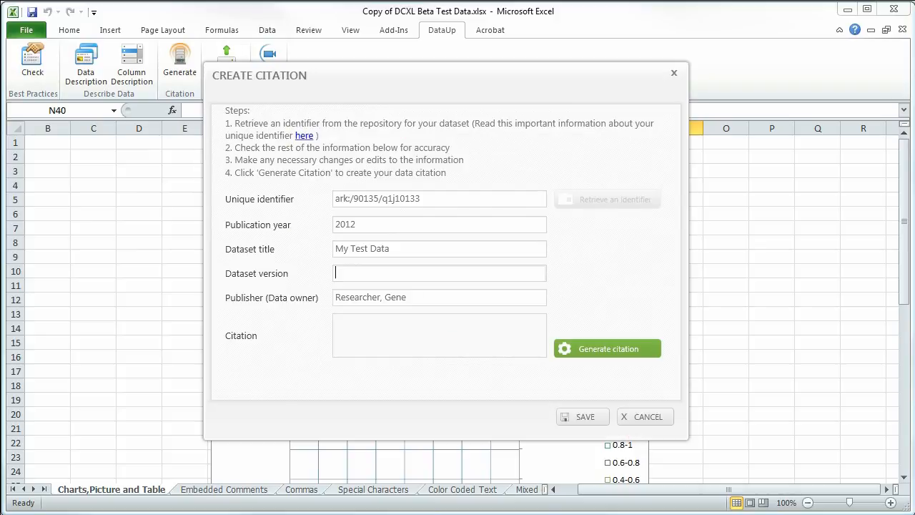
pyautogui.write('1.1.1')
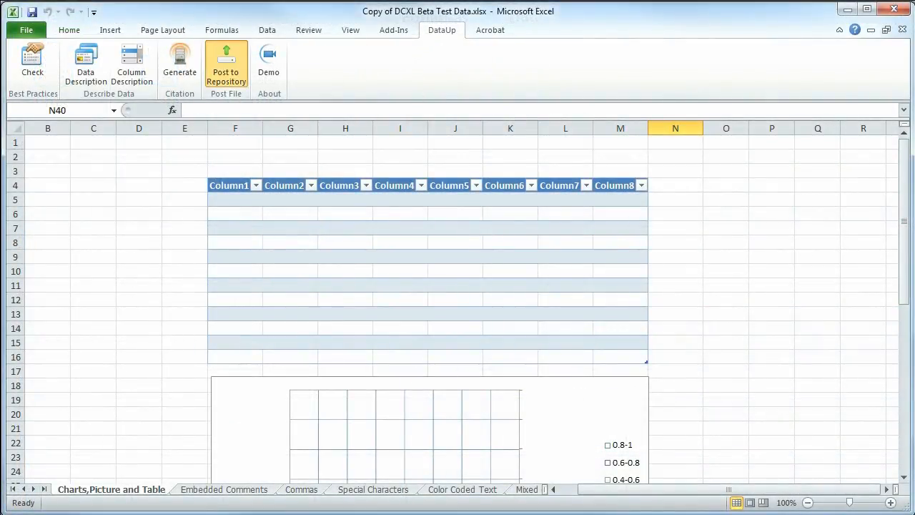
# Start posting the workbook to the repository as XLSX and review the embedded comments, commas and special characters issues
pyautogui.click(226, 66)
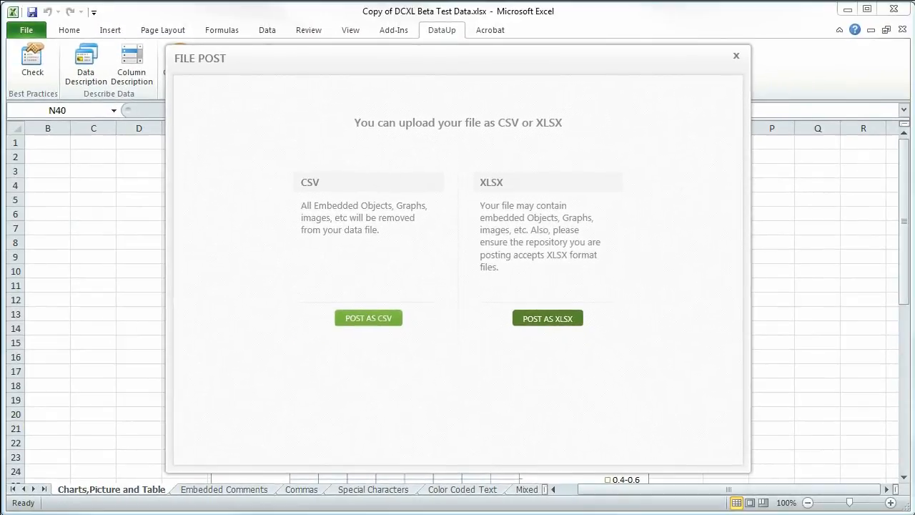
pyautogui.click(547, 318)
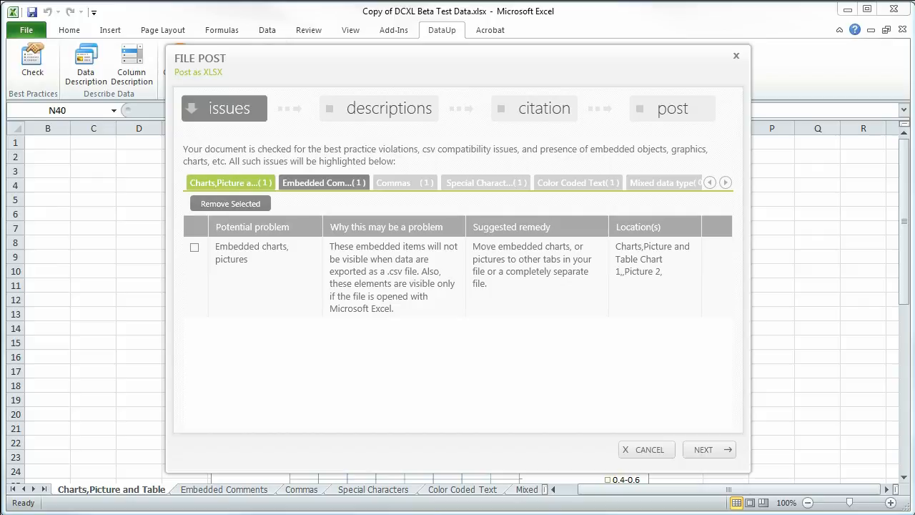
pyautogui.click(323, 183)
pyautogui.click(404, 183)
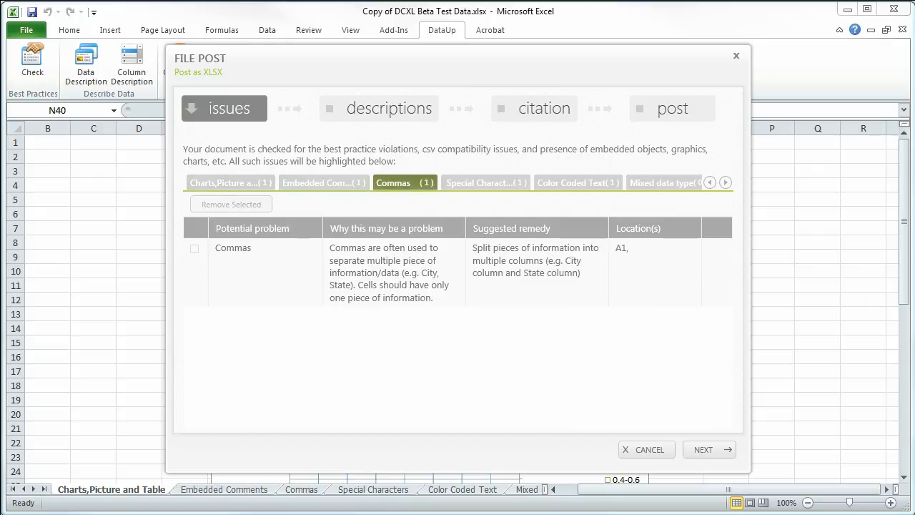
pyautogui.click(485, 183)
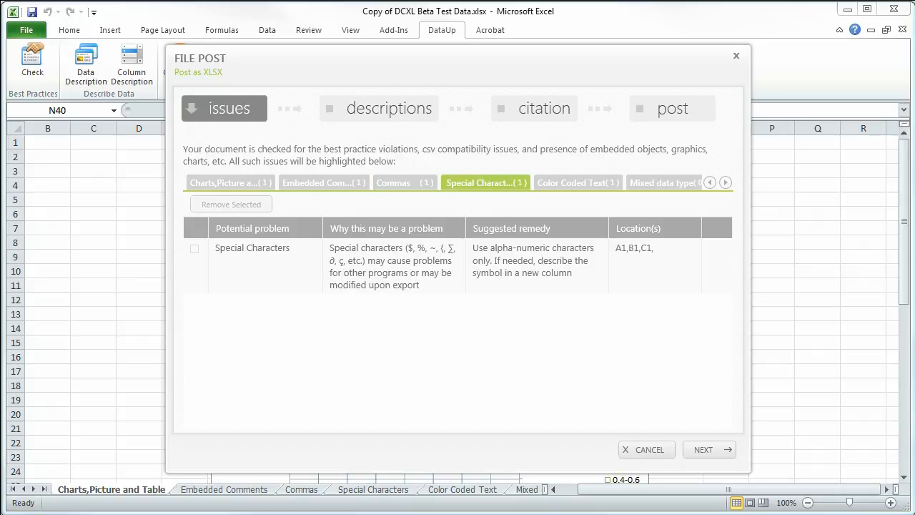
pyautogui.click(404, 183)
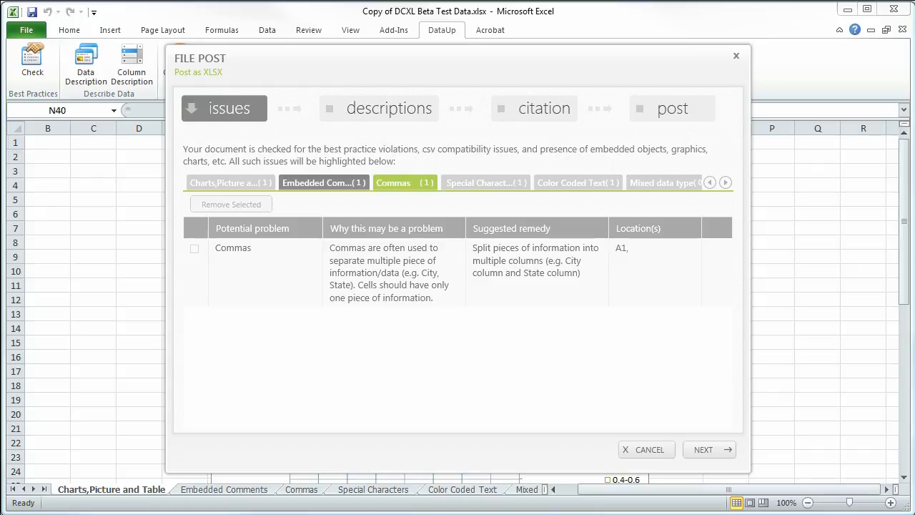
# Remove the embedded comments issue, leave the embedded charts and pictures in place, and continue to the descriptions stage
pyautogui.click(324, 183)
pyautogui.click(193, 247)
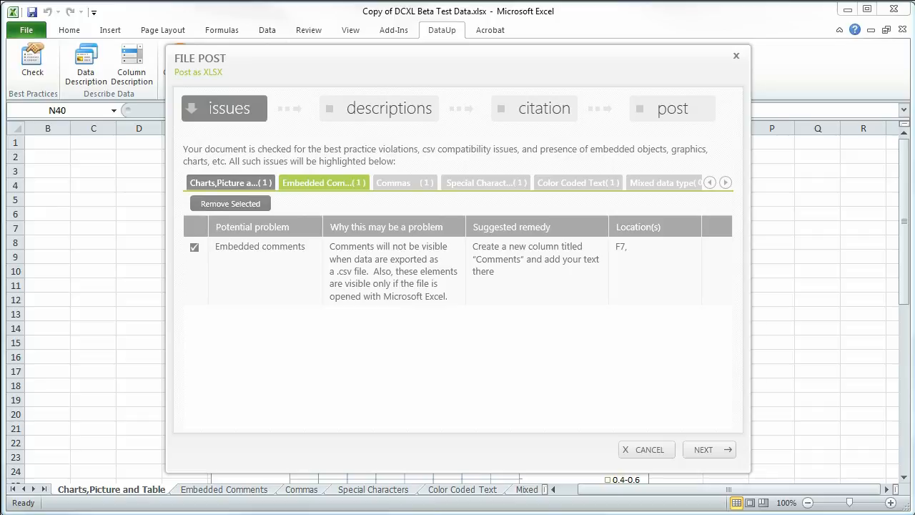
pyautogui.click(230, 204)
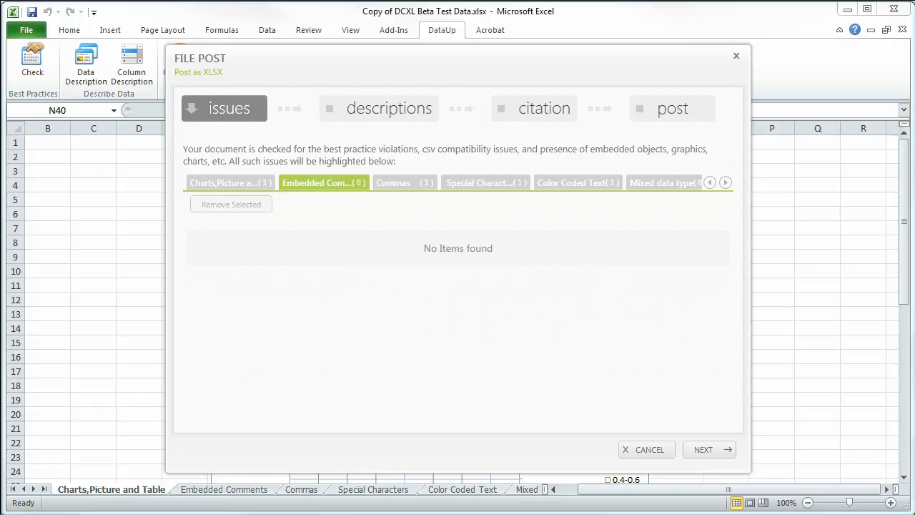
pyautogui.click(230, 183)
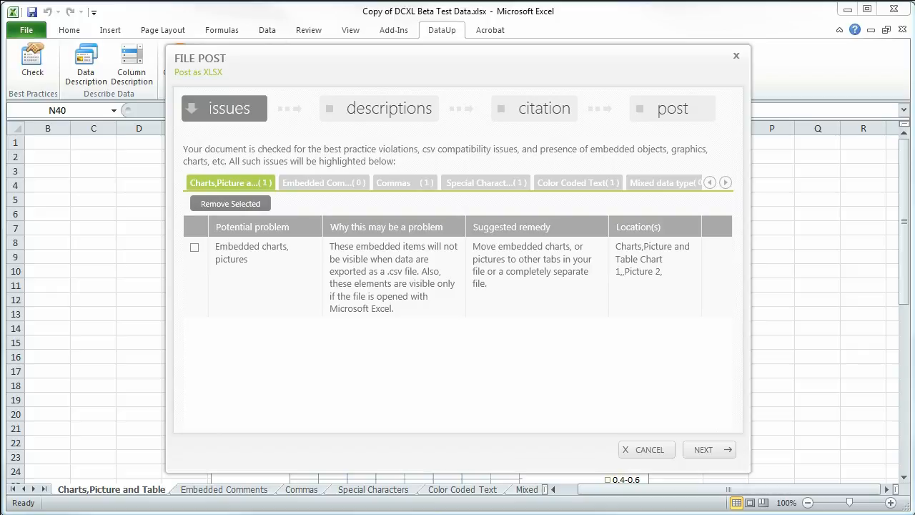
pyautogui.click(709, 448)
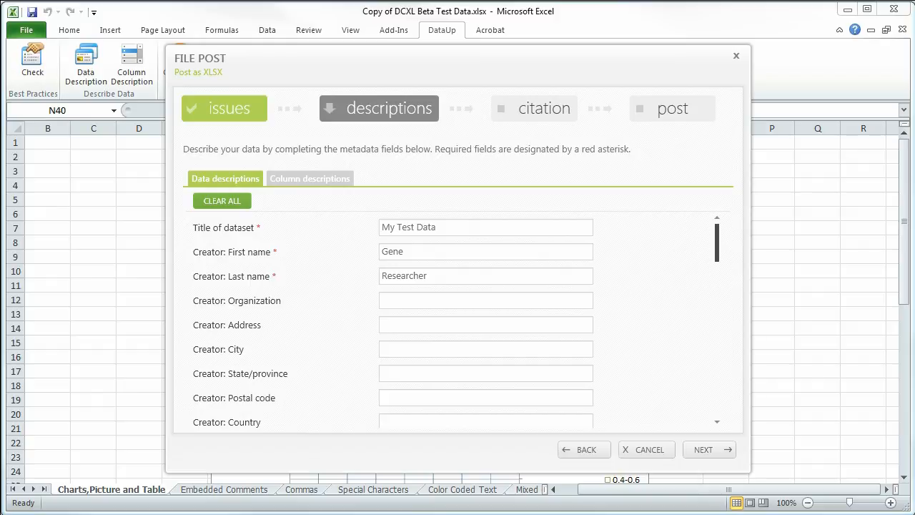
# Review the data description fields through the formatted citation, and the column descriptions through the last Special Characters entry
pyautogui.scroll(-5, 457, 322)
pyautogui.scroll(-3, 458, 322)
pyautogui.scroll(-5, 458, 322)
pyautogui.scroll(-5, 457, 321)
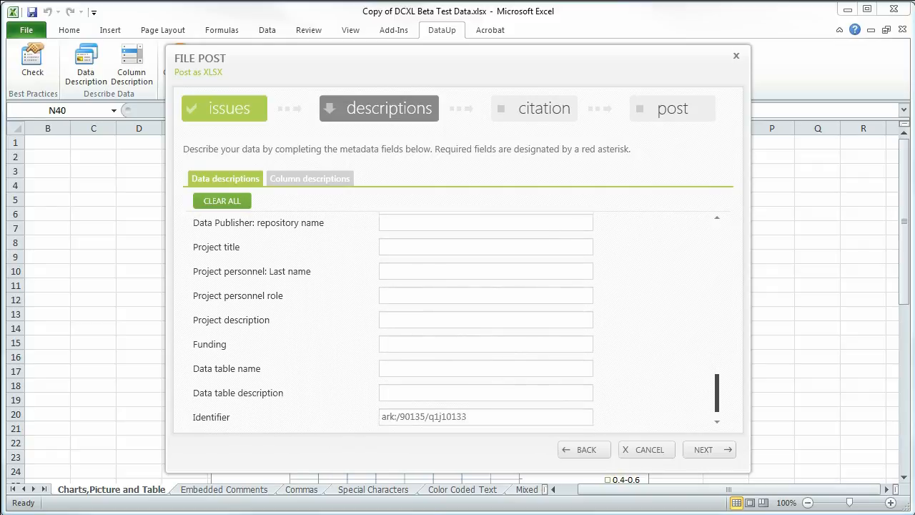
pyautogui.scroll(-1, 457, 322)
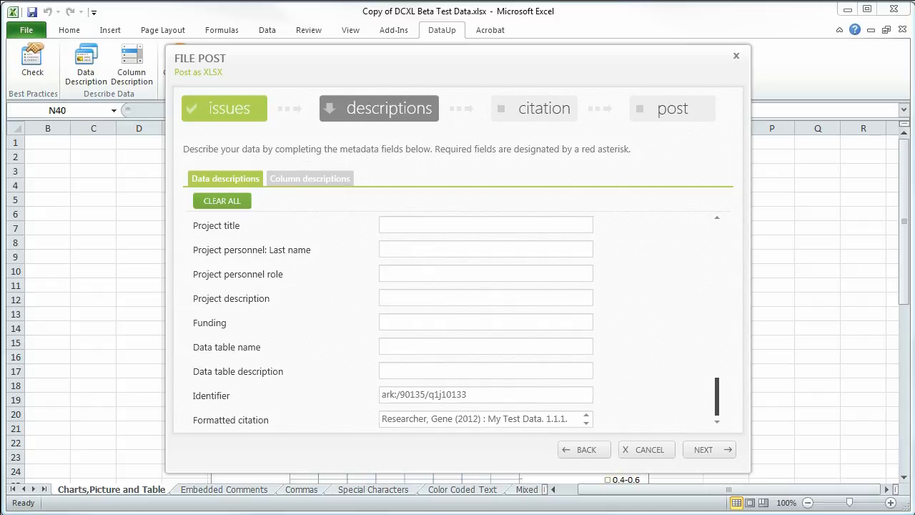
pyautogui.scroll(10, 458, 322)
pyautogui.scroll(3, 458, 321)
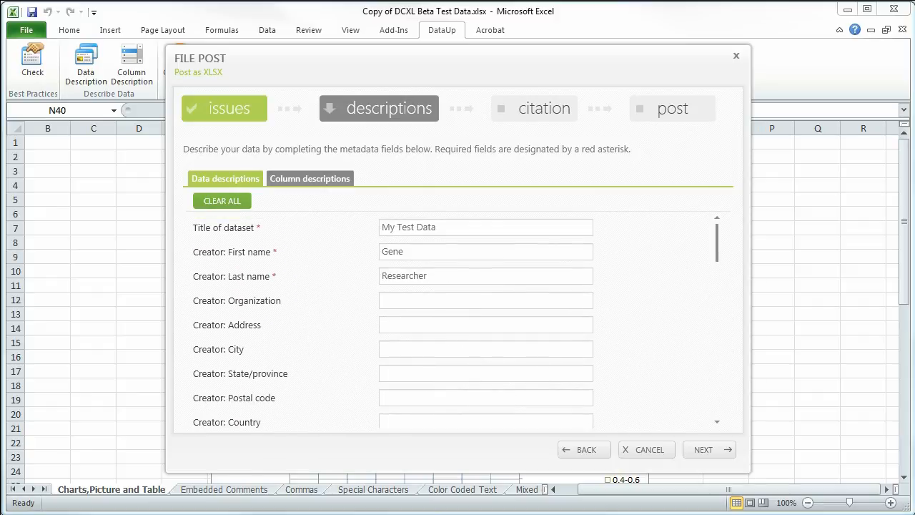
pyautogui.click(309, 178)
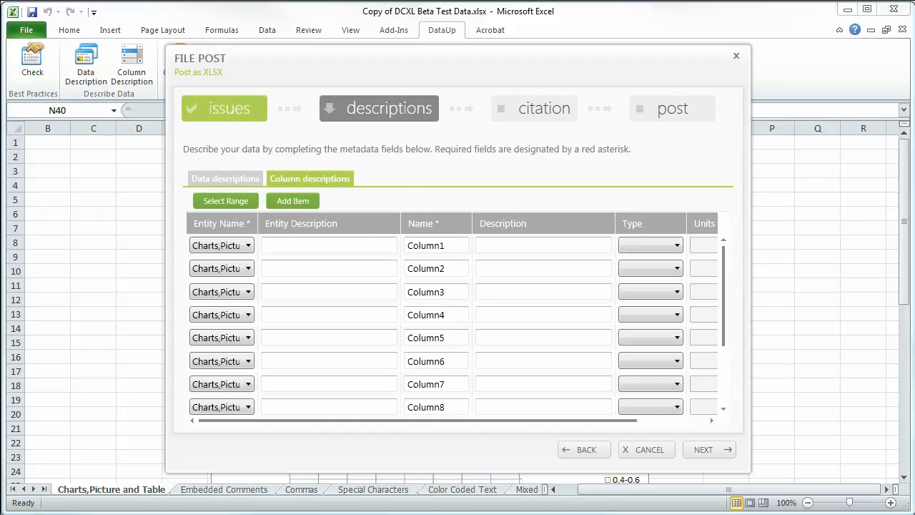
pyautogui.moveTo(724, 296); pyautogui.dragTo(724, 353)
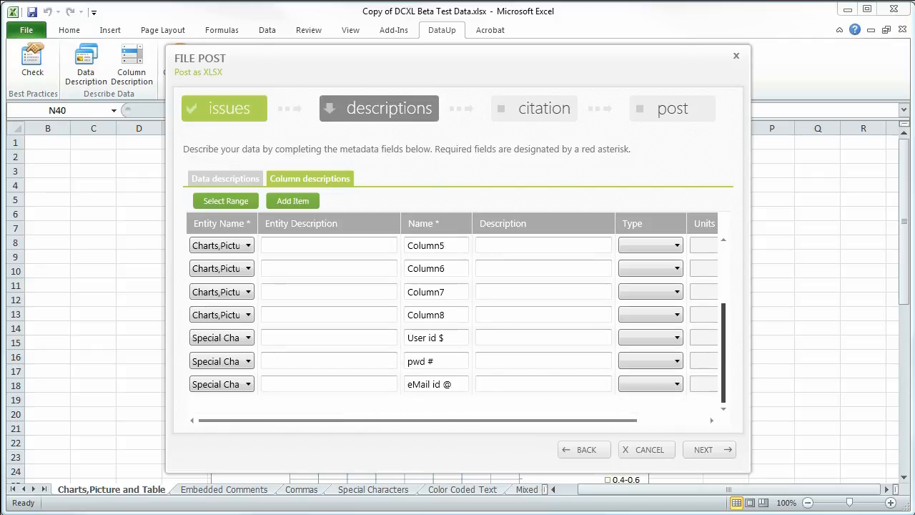
pyautogui.scroll(4, 454, 321)
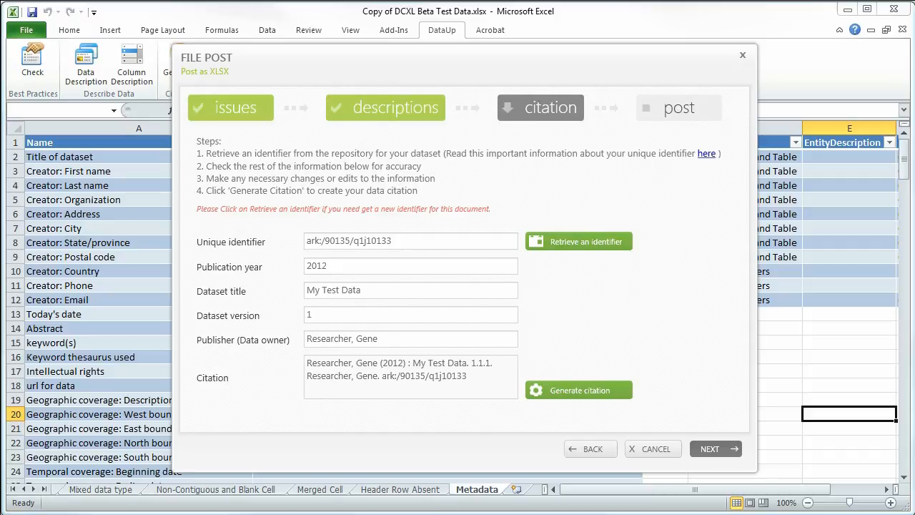
# Accept the citation as it stands and post the file to the ONEShare repository, agreeing to its user agreement
pyautogui.click(716, 449)
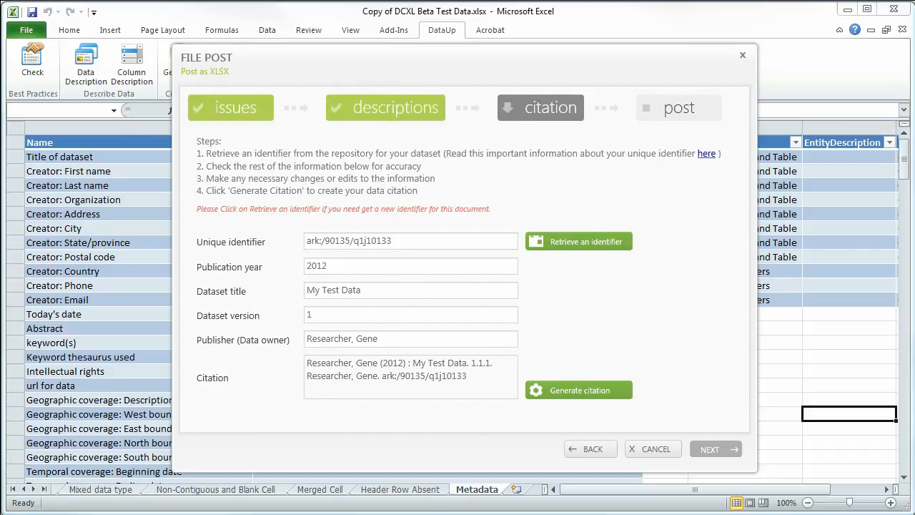
pyautogui.click(511, 190)
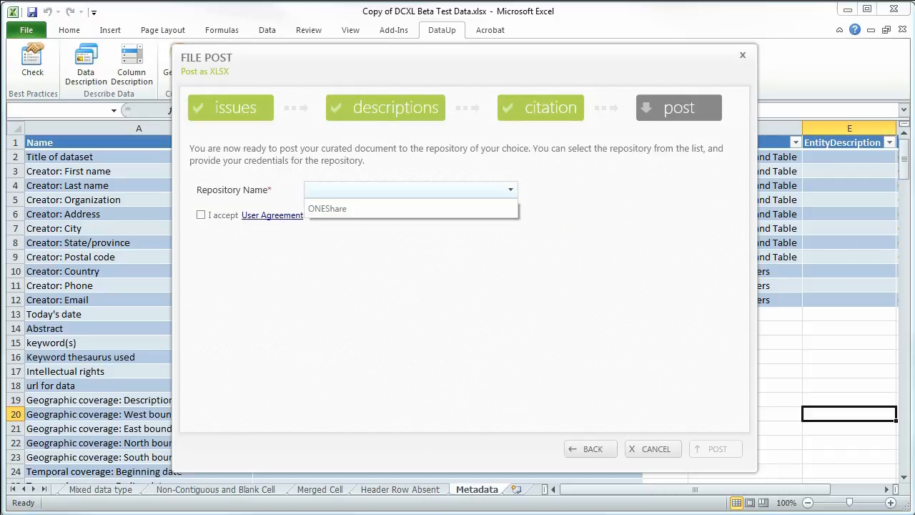
pyautogui.click(401, 208)
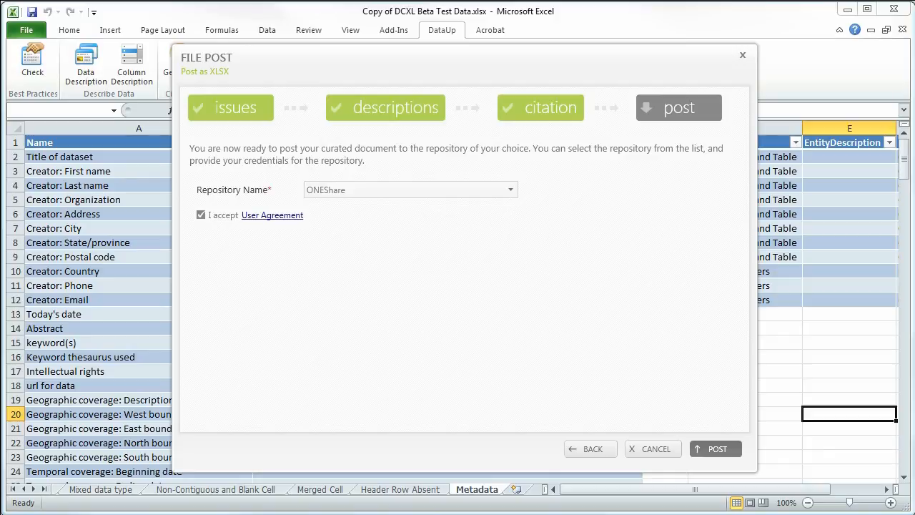
pyautogui.click(715, 449)
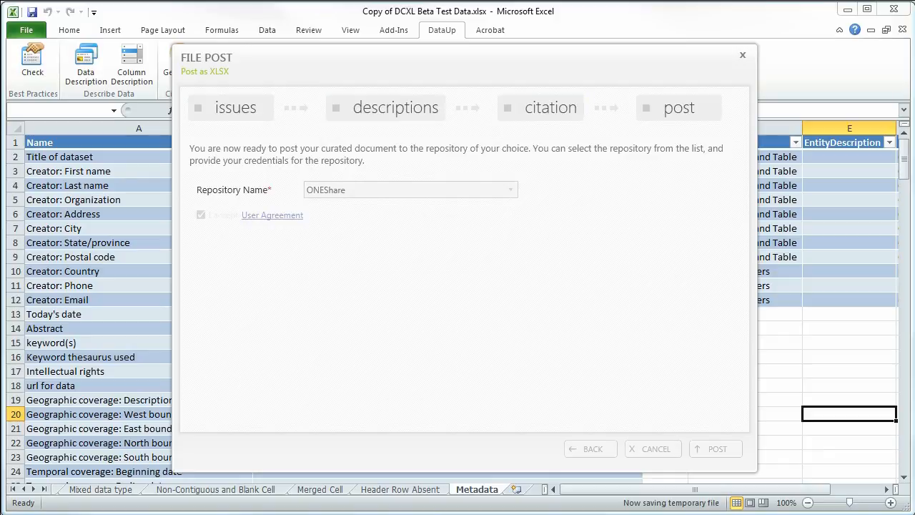